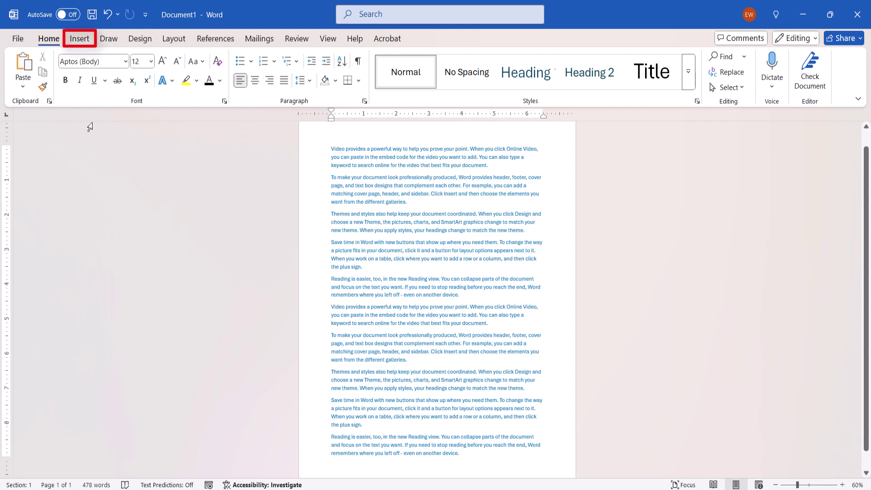
Step: Choose Draw Text Box from the Insert tab's Text Box gallery
{"action": "left_click", "coordinate": [79, 39]}
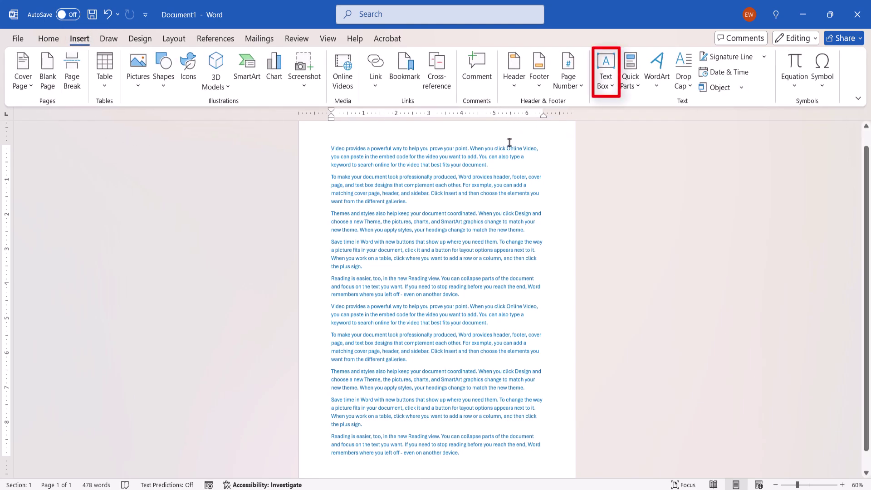
{"action": "left_click", "coordinate": [601, 85]}
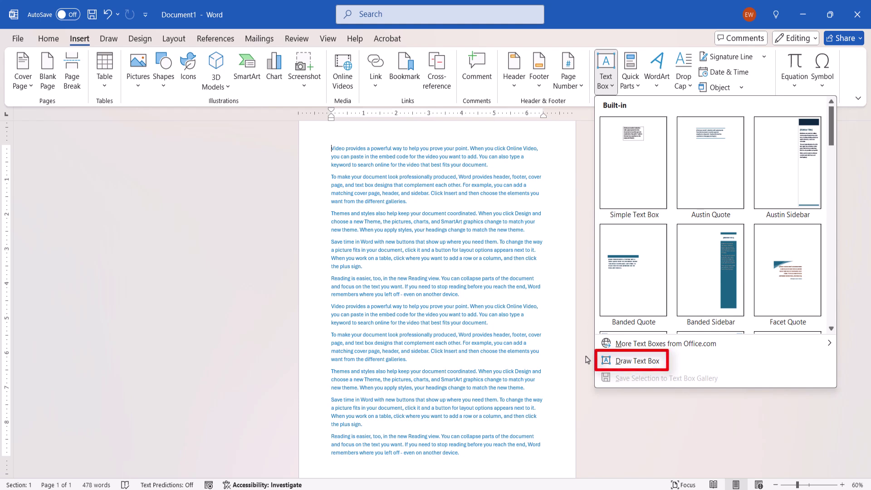
{"action": "left_click", "coordinate": [612, 361]}
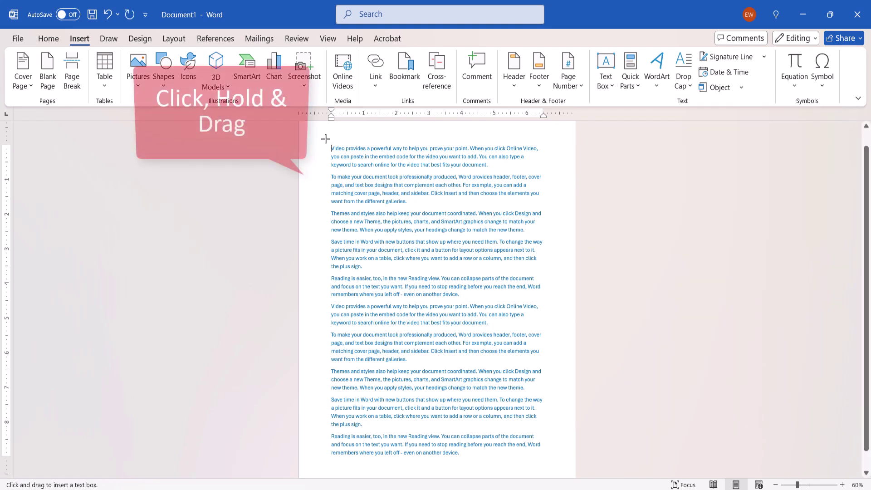
Step: Draw an empty text box from the page's top-left and stretch it taller down the page
{"action": "mouse_move", "coordinate": [331, 145]}
{"action": "left_mouse_down"}
{"action": "mouse_move", "coordinate": [425, 196]}
{"action": "mouse_move", "coordinate": [432, 334]}
{"action": "mouse_move", "coordinate": [452, 428]}
{"action": "left_mouse_up"}
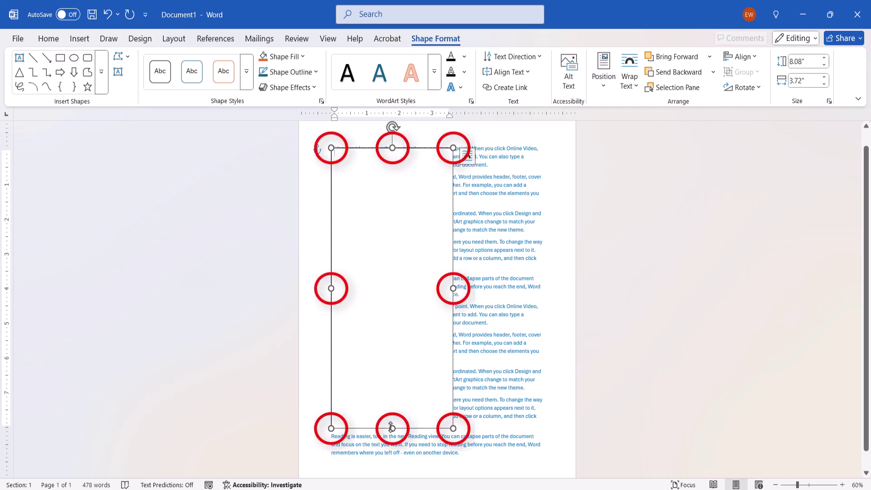
{"action": "left_click_drag", "start_coordinate": [392, 429], "coordinate": [399, 457]}
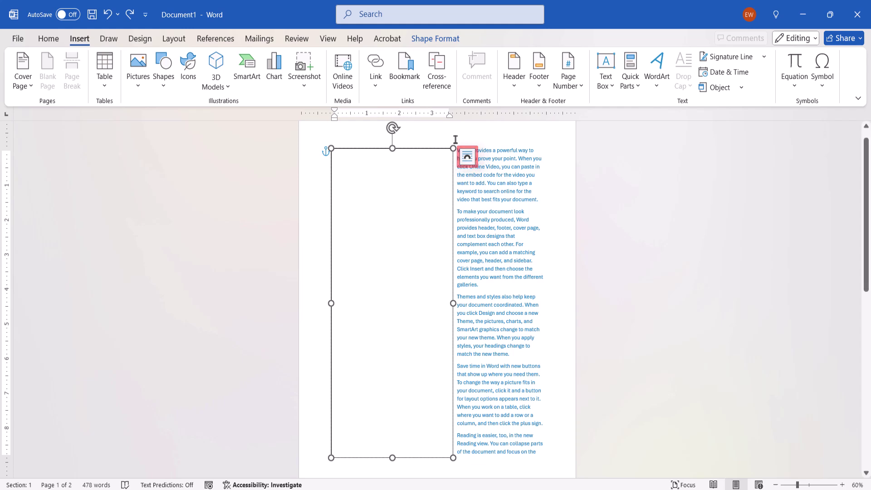
Step: Set the text box's layout option to Square wrapping
{"action": "left_click", "coordinate": [467, 161]}
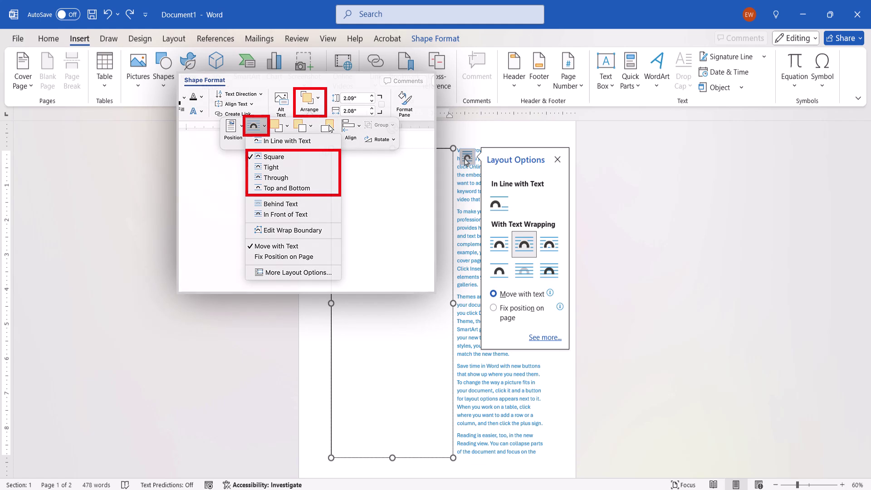
{"action": "left_click", "coordinate": [524, 246]}
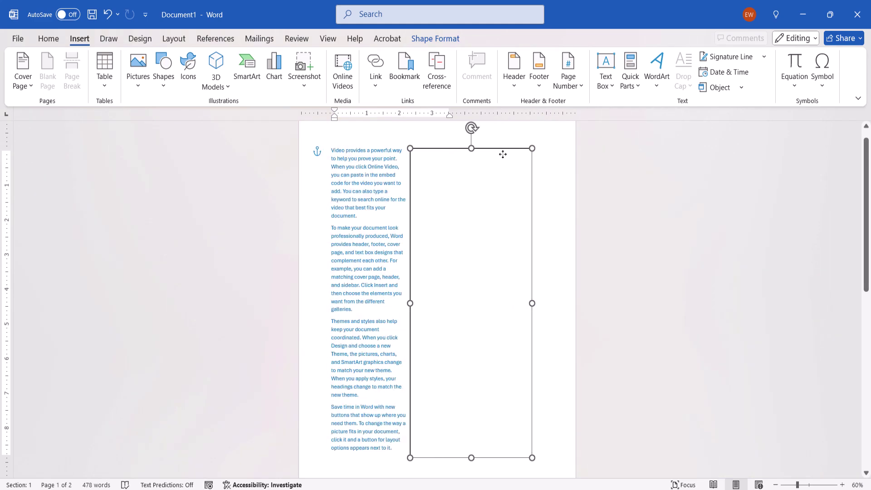
Step: Drag the tall text box rightward so the paragraphs flow down its left side
{"action": "left_click_drag", "start_coordinate": [422, 151], "coordinate": [503, 155]}
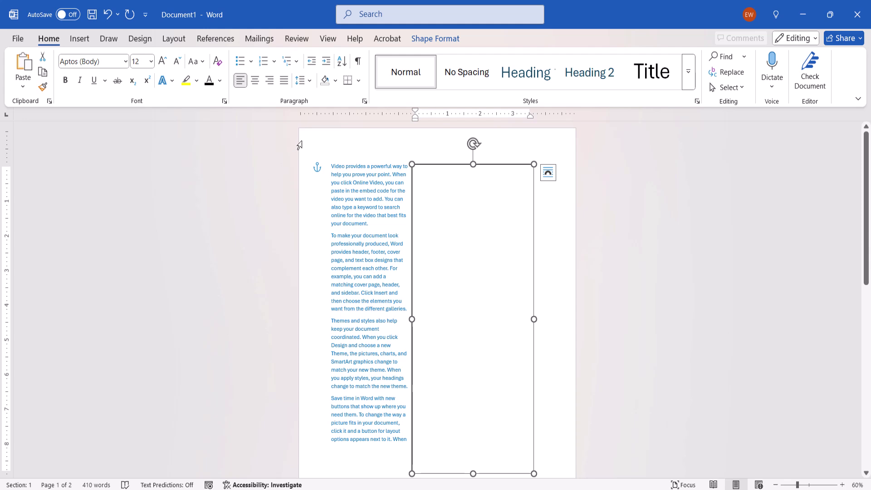
Step: Switch the view to Multiple Pages to see page 2's two empty text boxes
{"action": "left_click", "coordinate": [327, 40]}
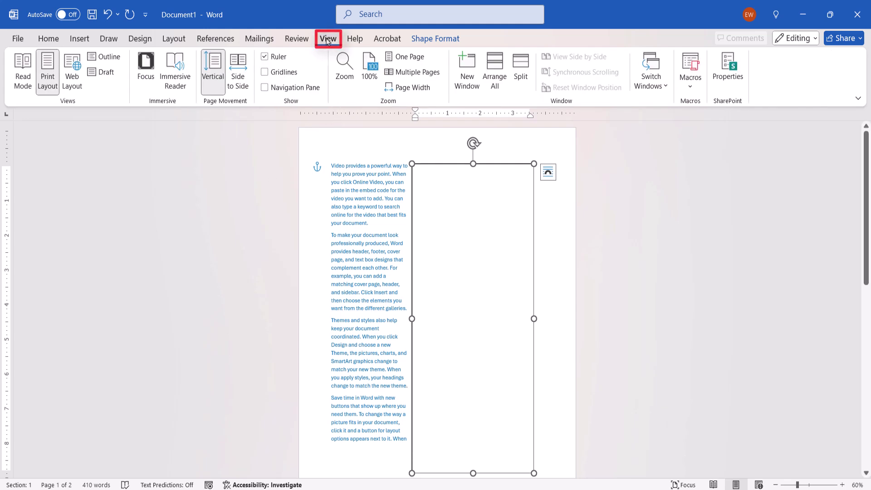
{"action": "left_click", "coordinate": [412, 72]}
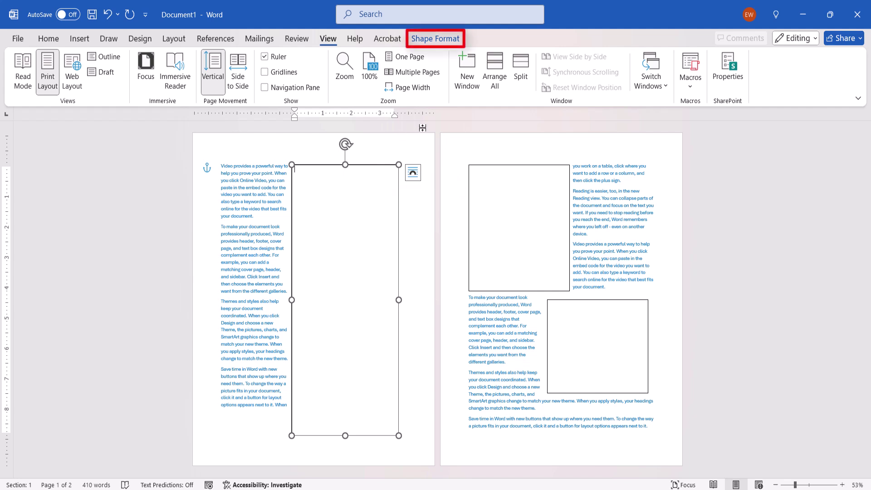
Step: Create Link from the page-1 box to the upper page-2 box, then from it to the lower box
{"action": "left_click", "coordinate": [438, 42]}
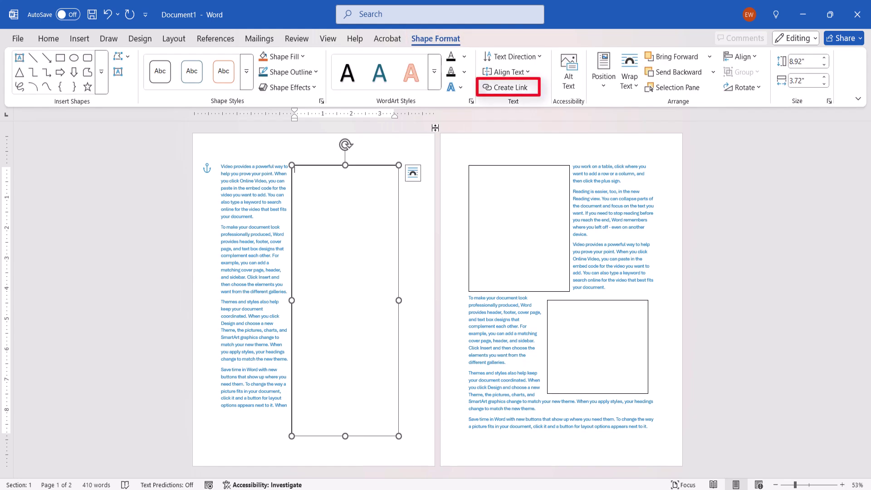
{"action": "left_click", "coordinate": [501, 88]}
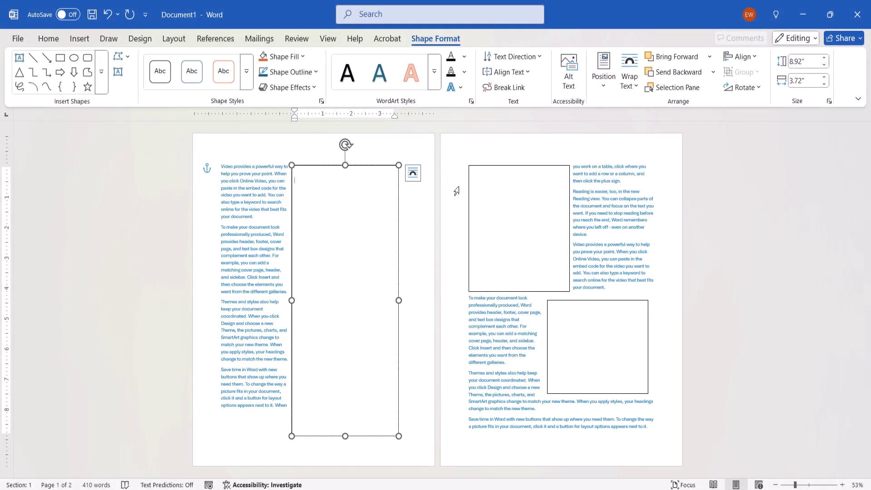
{"action": "left_click", "coordinate": [506, 165]}
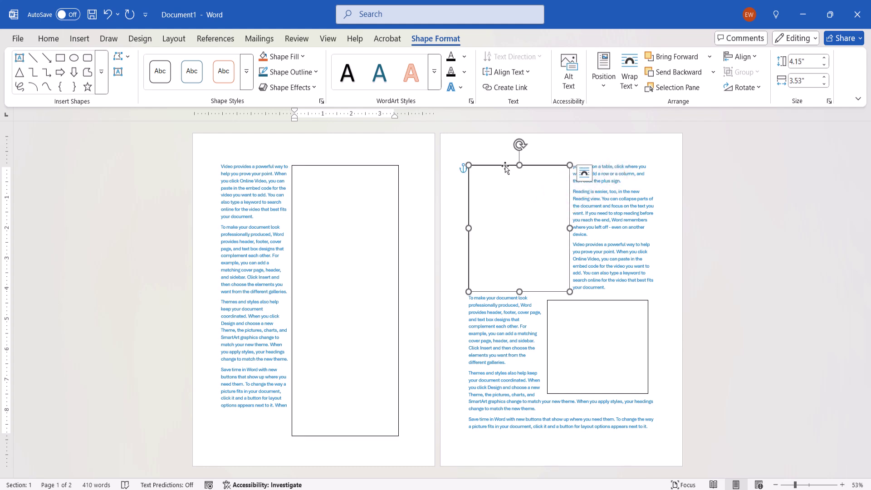
{"action": "left_click", "coordinate": [504, 88]}
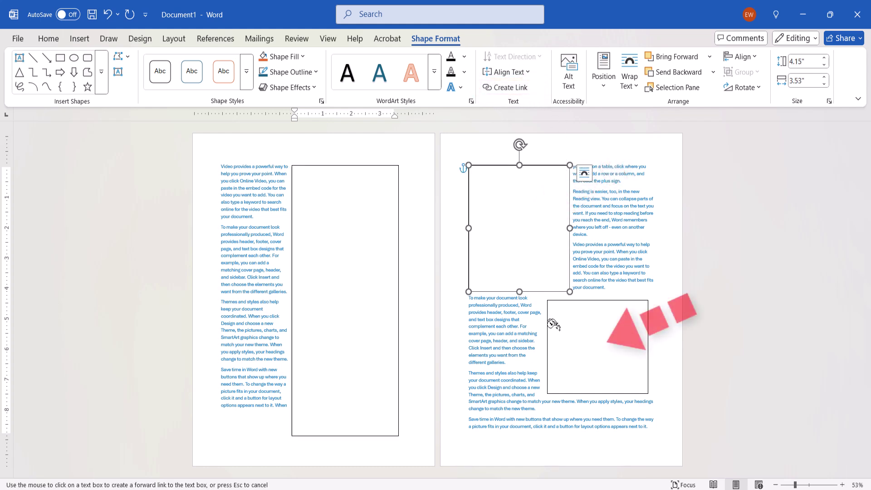
{"action": "left_click", "coordinate": [564, 328]}
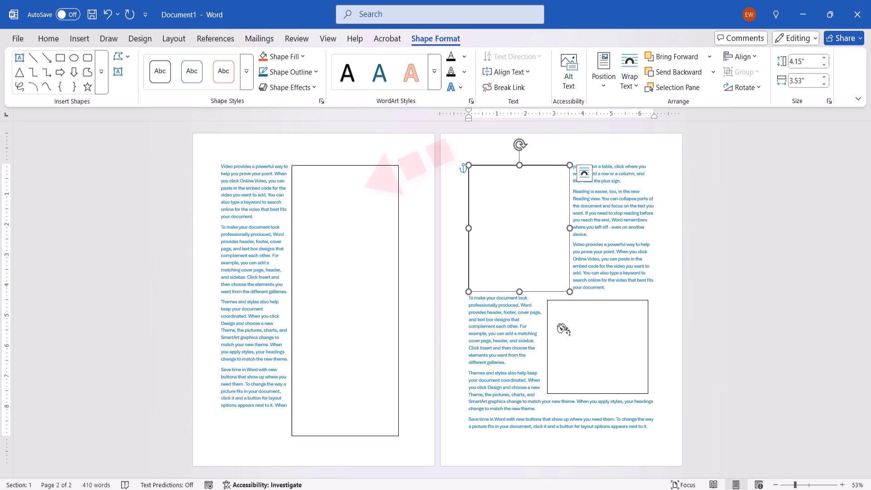
Step: Paste the sample paragraphs into the tall box, then paste the opening sentence again before 'To make'
{"action": "left_click", "coordinate": [344, 175]}
{"action": "type", "text": "Video provides a powerful way to help you prove your point. When you click Online Video, you can paste in the embed code for the video you want to add. You can also type a keyword to search online for the video that best fits your document. To make your document look professionally produced, Word provides header, footer, cover page, and text box designs that complement each other. For example, you can add a matching cover page, header, and sidebar. Click Insert and then choose the elements you want from the different galleries. Themes and styles also help keep your document coordinated. When you click Design and choose a new Theme, the pictures, charts, and SmartArt graphics change to match your new theme. When you apply styles, your headings change to match the new theme. Save time in Word with new buttons that show up where you need them. To change the way a picture fits in your document, click it and a button for layout options appears next to it. When you work on a table, click where you want to add a row or a column, and then click the plus sign. Reading is easier, too, in the new Reading view. You can collapse parts of the document and focus on the text you want. If you need to stop reading before you reach the end, Word remembers where you left off - even on another device. Video provides a powerful way to help you prove your point. When you click Online Video, you can paste in the embed code for the video you want to add. You can also type a keyword to search online for the video that best fits your document. To make your document look professionally produced, Word provides header, footer, cover page, and text box designs that complement each other. For example, you can add a matching cover page, header, and sidebar. Click Insert and then choose the elements you want from the different galleries."}
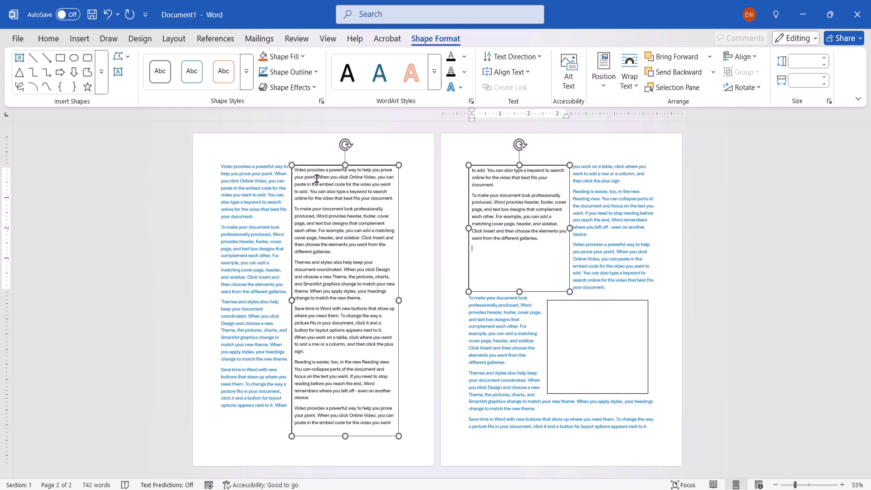
{"action": "left_click", "coordinate": [294, 210]}
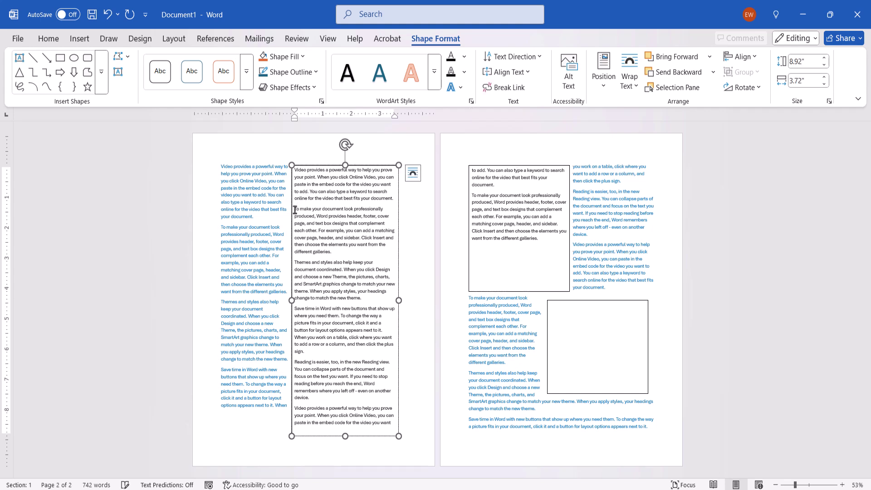
{"action": "key", "text": "Return"}
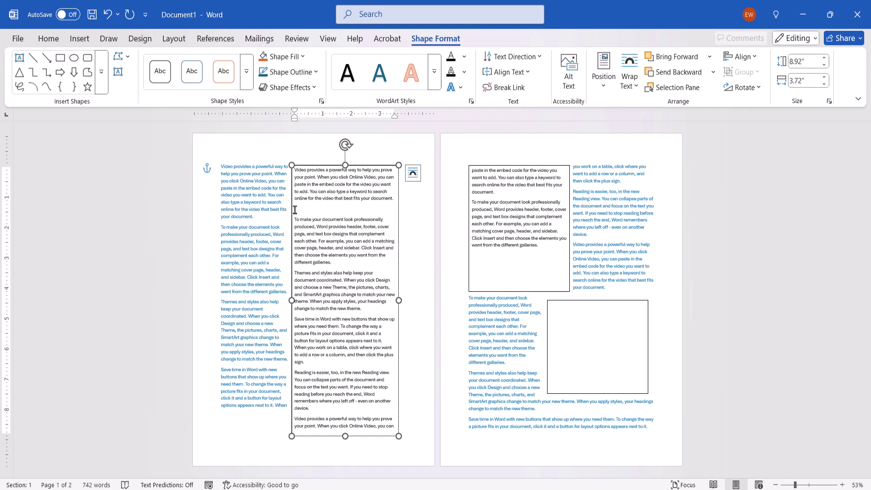
{"action": "type", "text": "Video provides a powerful way to help you prove your point."}
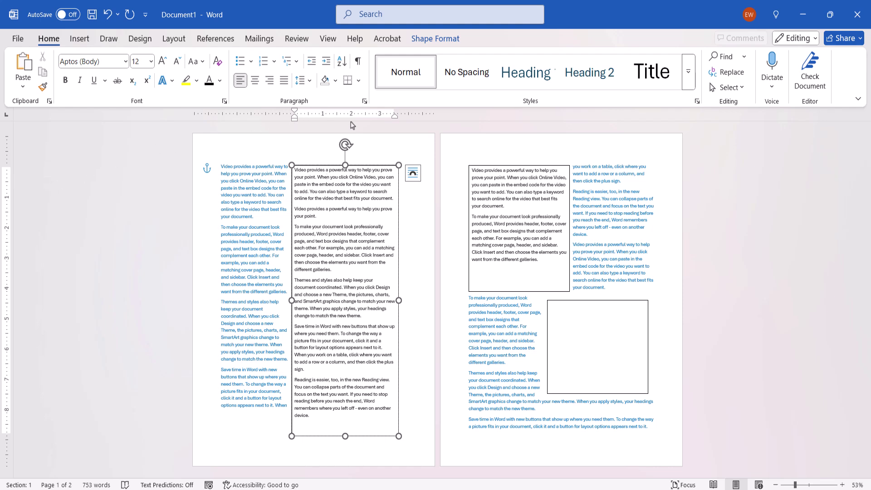
Step: Break the upper page-2 box's link to the empty lower box
{"action": "left_click", "coordinate": [483, 167]}
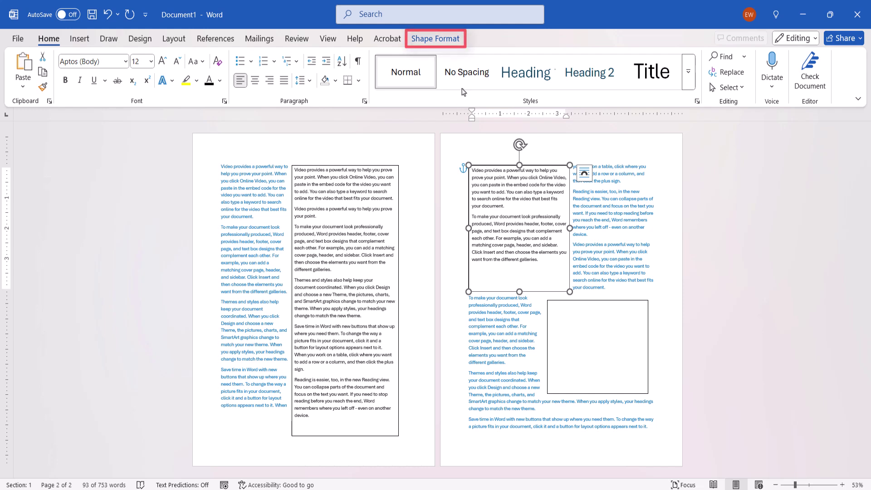
{"action": "left_click", "coordinate": [446, 41]}
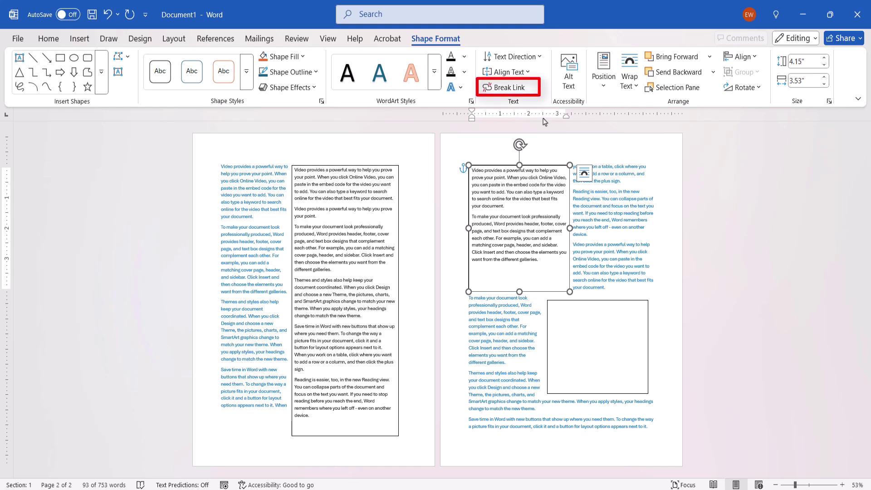
{"action": "left_click", "coordinate": [523, 88]}
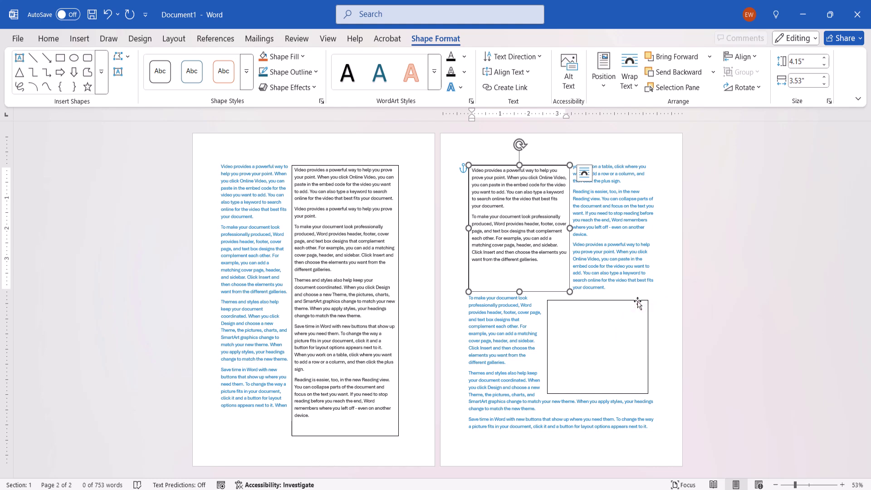
Step: Delete the empty lower text box on page 2
{"action": "left_click", "coordinate": [638, 300]}
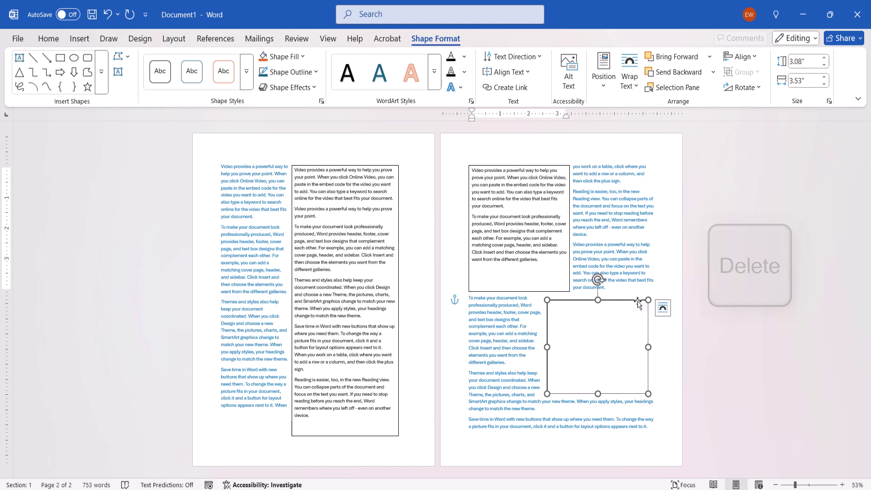
{"action": "key", "text": "Delete"}
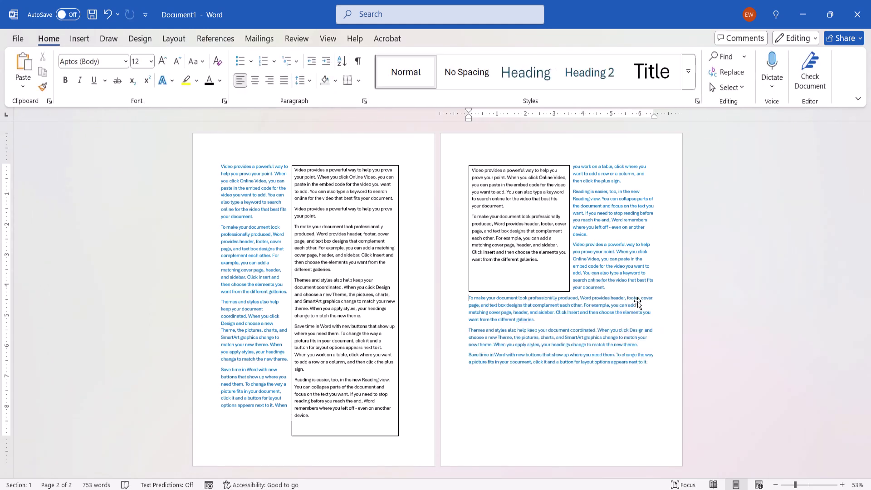